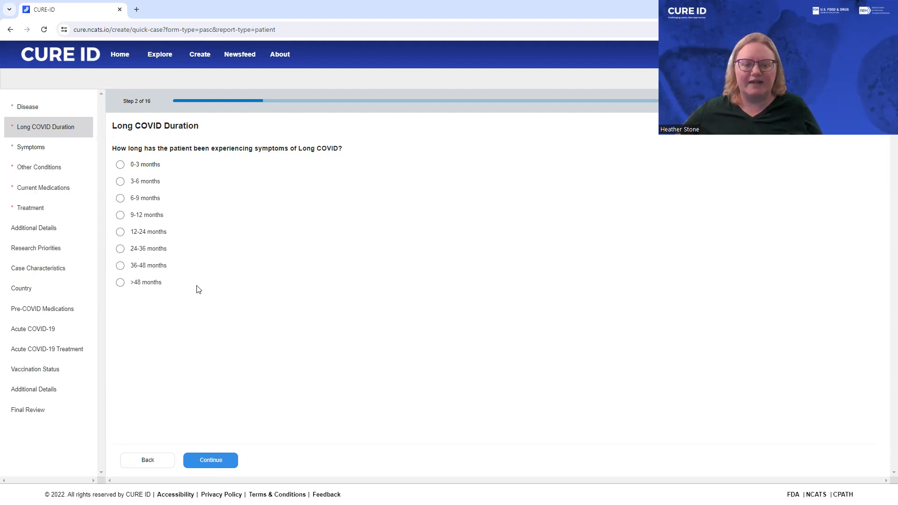
Set the patient's Long COVID symptom duration to 36-48 months and proceed to the Symptoms section.
click(142, 266)
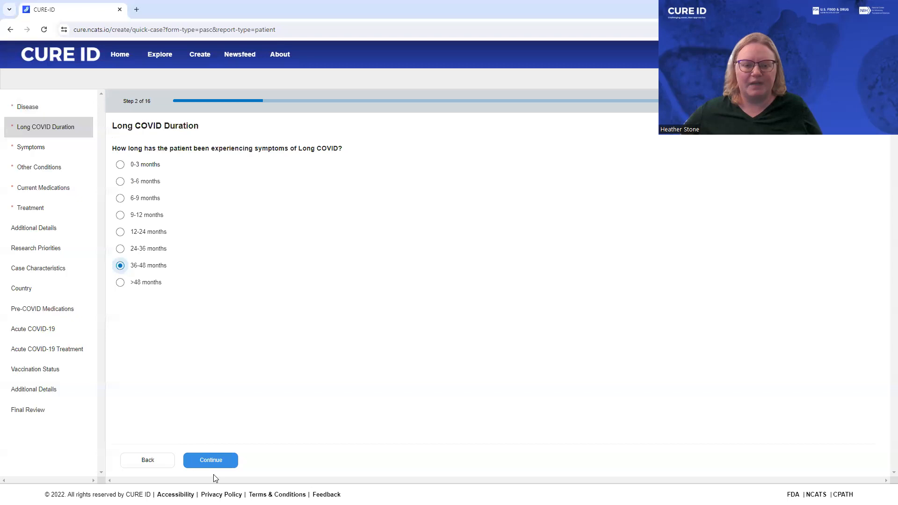
click(201, 460)
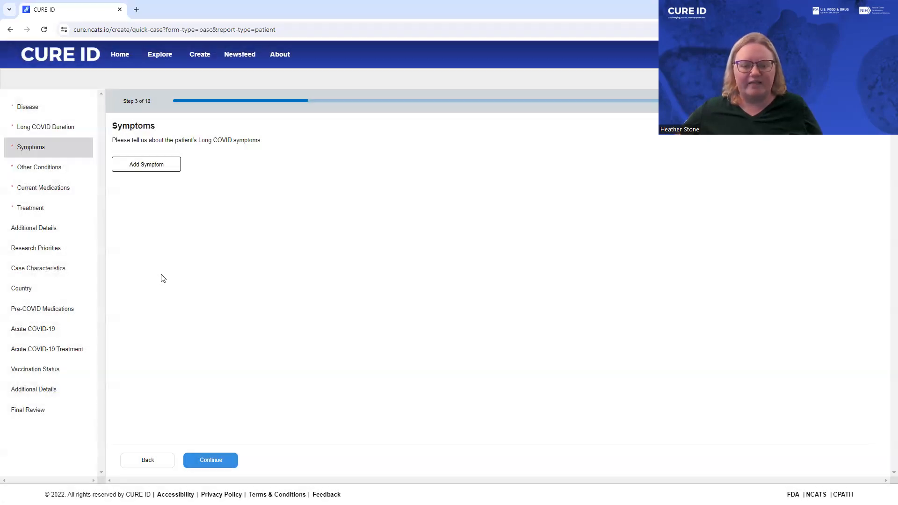
Add the symptom "Fatigue after any physical or mental exertion (Post-exertional malaise or PEM)" with a severe quality-of-life impact and save it.
click(159, 165)
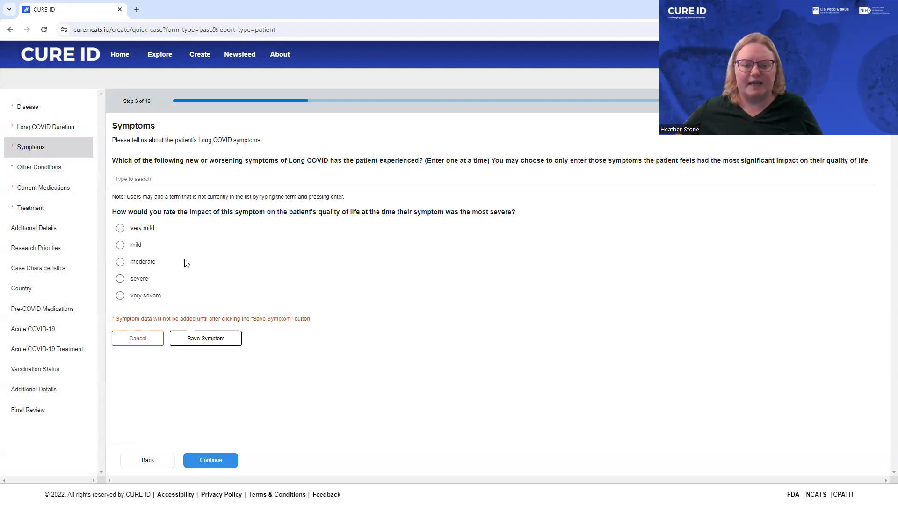
click(161, 180)
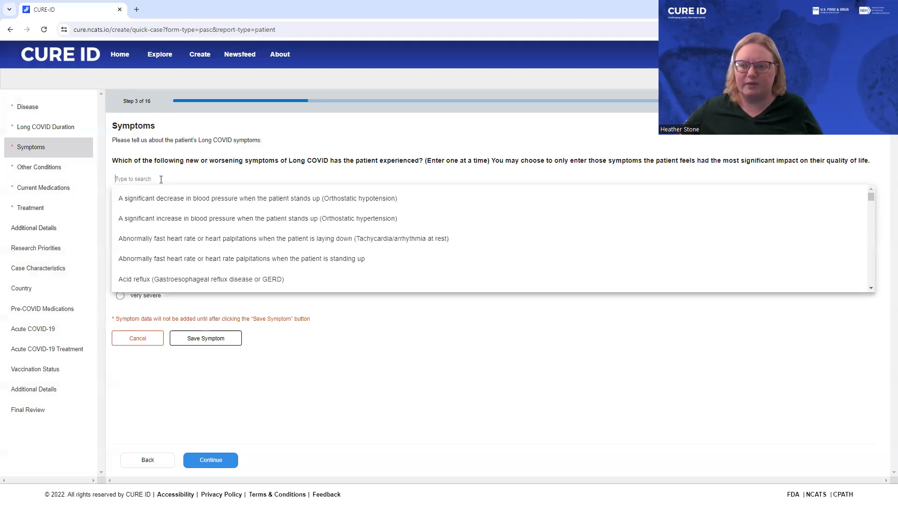
text(Post-)
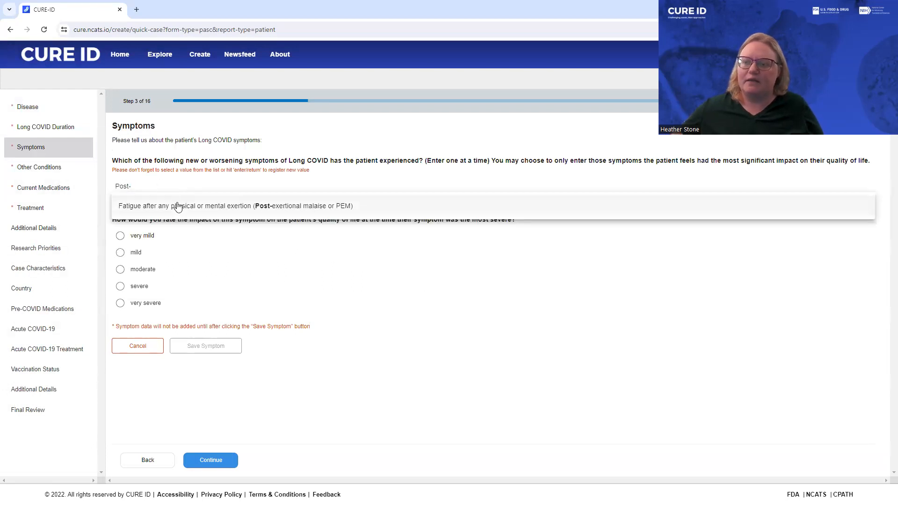
click(178, 207)
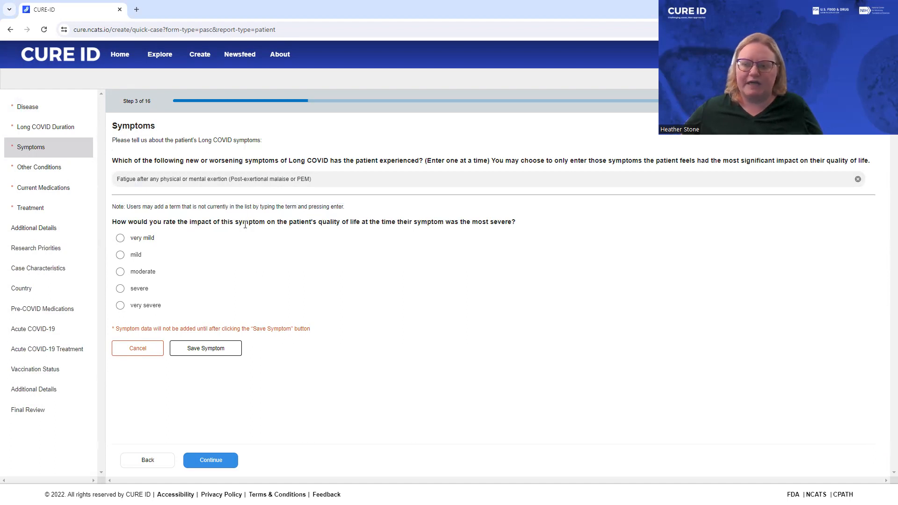
click(120, 288)
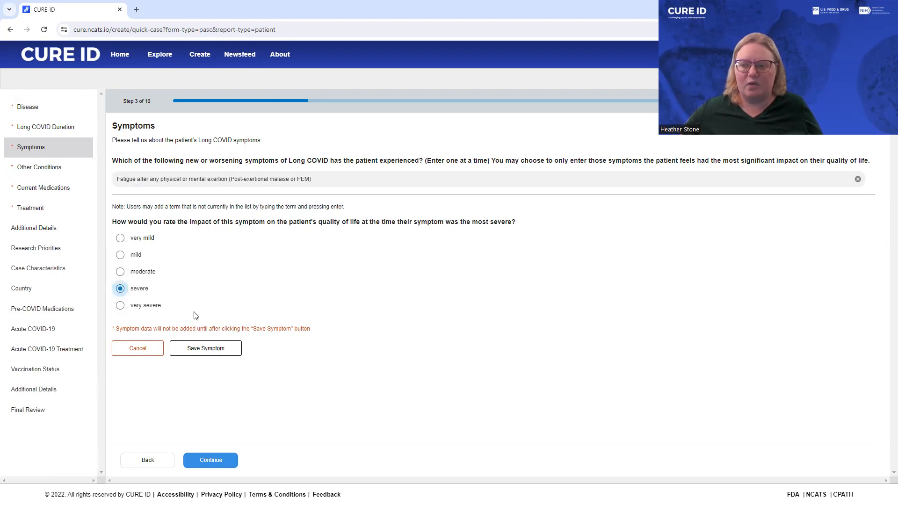
click(205, 355)
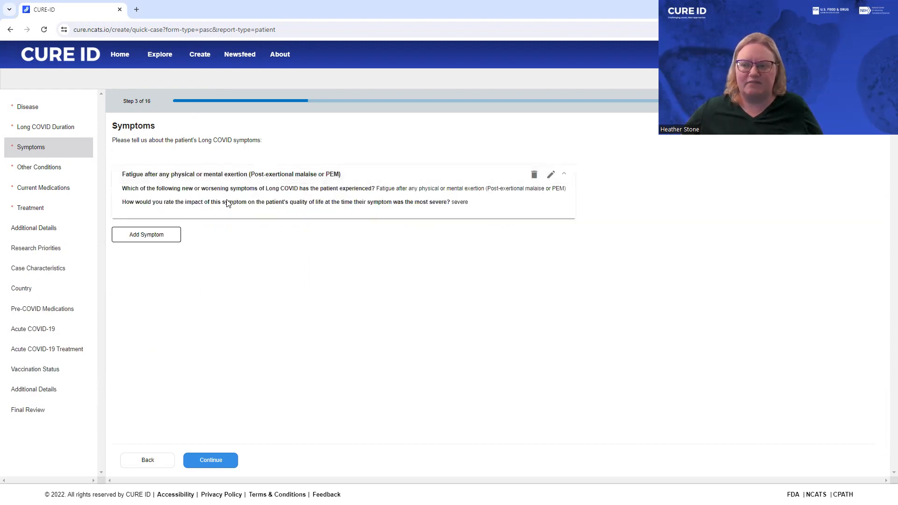
Add and save the symptom "A significant decrease in blood pressure when the patient stands up (Orthostatic hypotension)" with mild impact, then continue to Other Conditions.
click(150, 240)
click(144, 249)
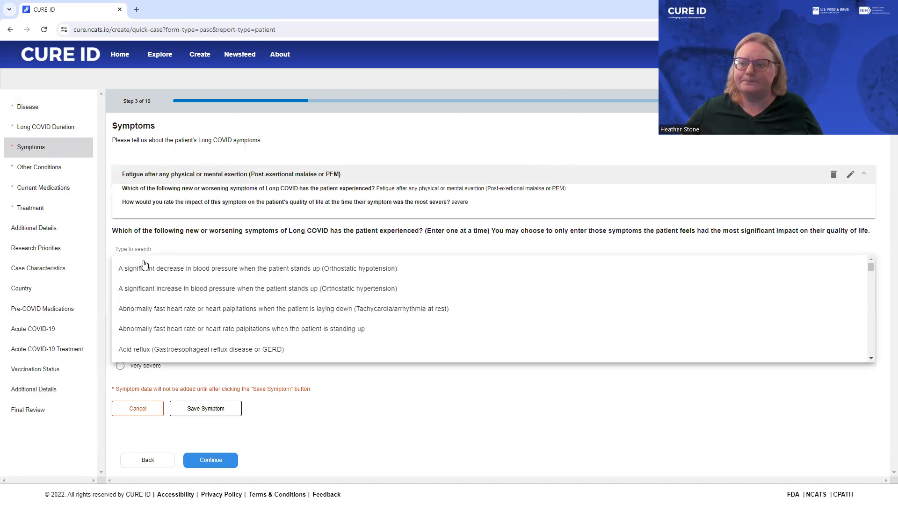
click(144, 263)
click(120, 325)
click(181, 421)
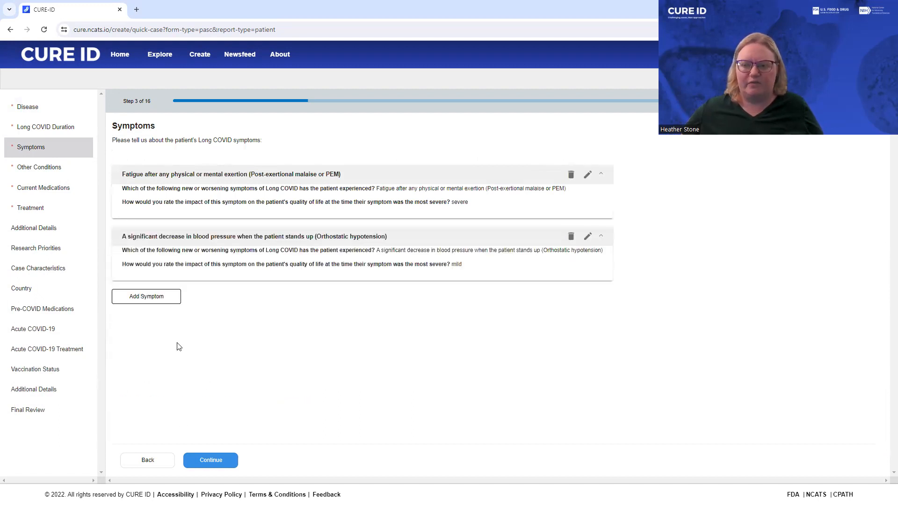
click(216, 461)
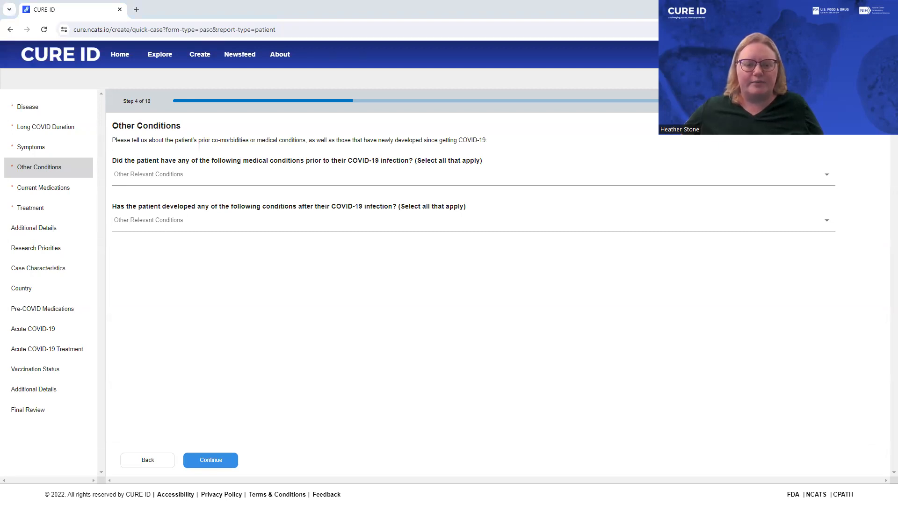
Select Asthma as the medical condition the patient had prior to their COVID-19 infection.
click(208, 182)
click(183, 202)
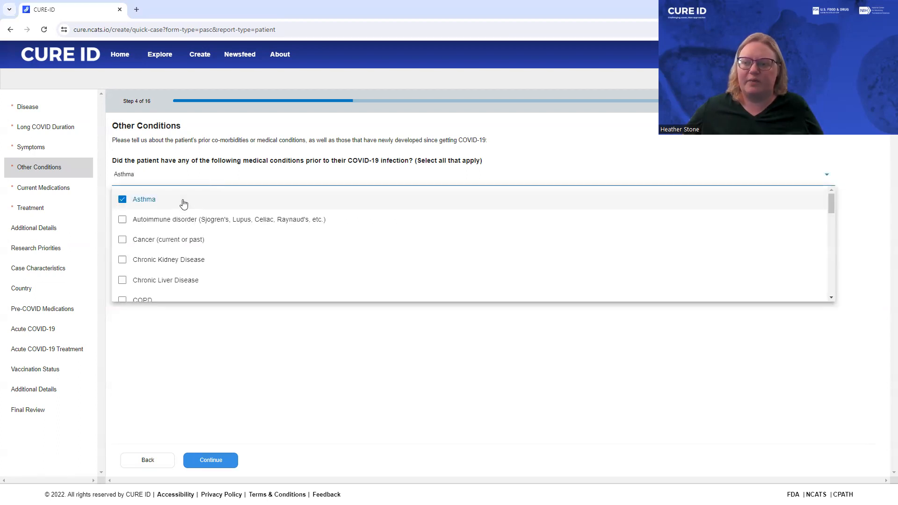
scroll(224, 230, down, 1)
scroll(224, 231, down, 10)
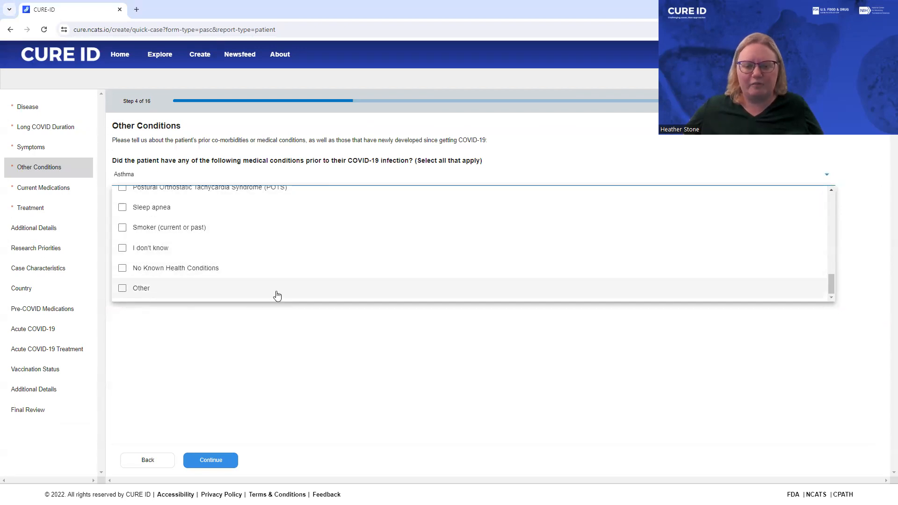
click(199, 339)
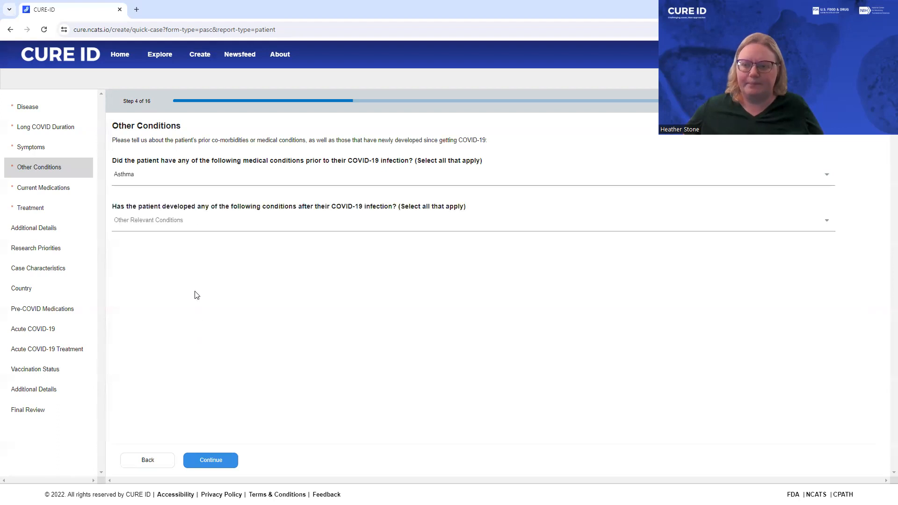
Select Autoimmune disorder, Dysautonomia, Immunocompromised Condition and Myalgic Encephalomyelitis/Chronic Fatigue Syndrome (ME/CFS) as conditions developed after COVID-19 infection, and proceed to Current Medications.
click(155, 219)
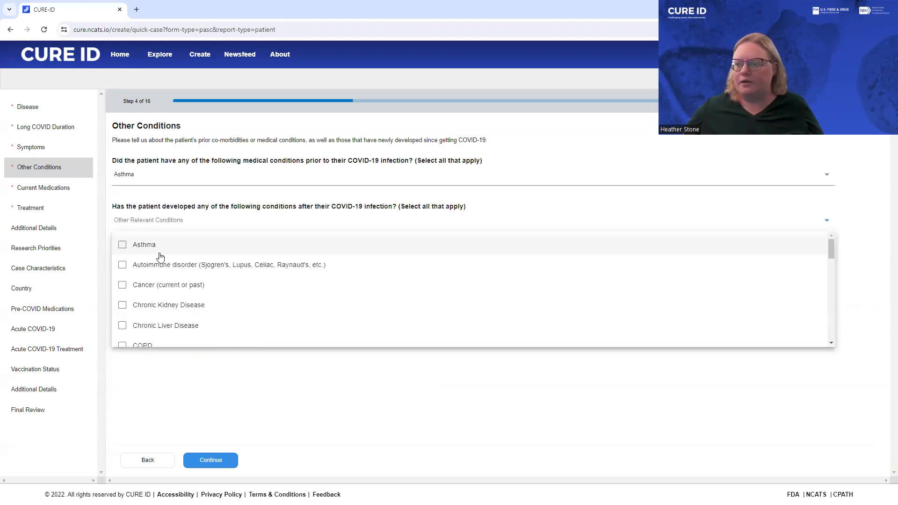
click(132, 265)
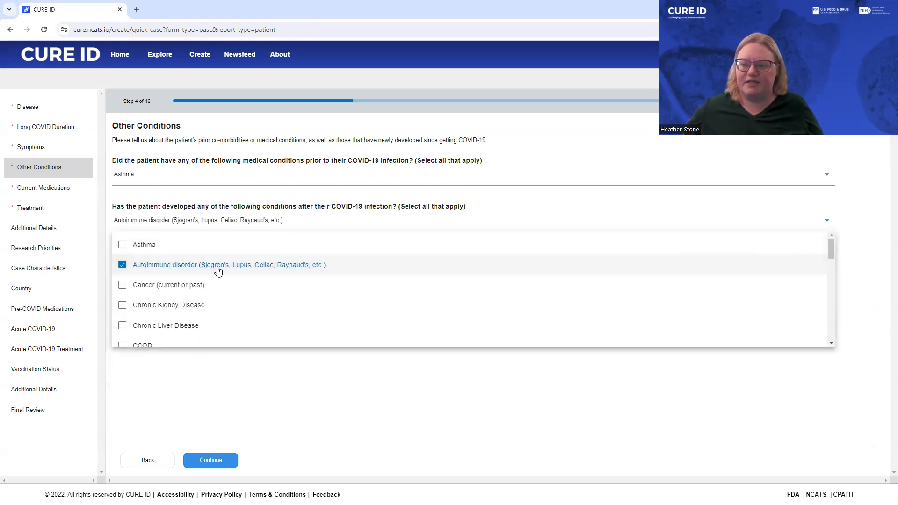
scroll(164, 271, down, 2)
click(123, 292)
scroll(135, 313, down, 2)
scroll(134, 308, down, 2)
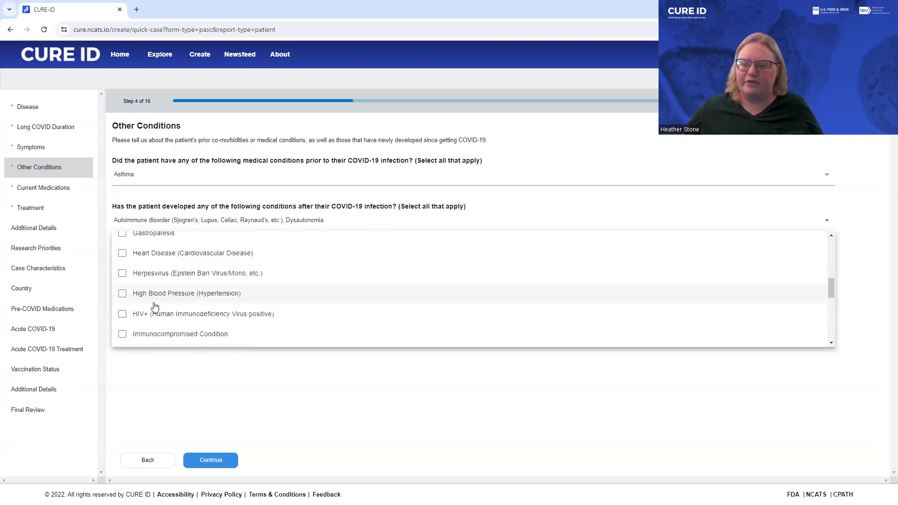
scroll(124, 318, down, 2)
click(123, 242)
click(121, 321)
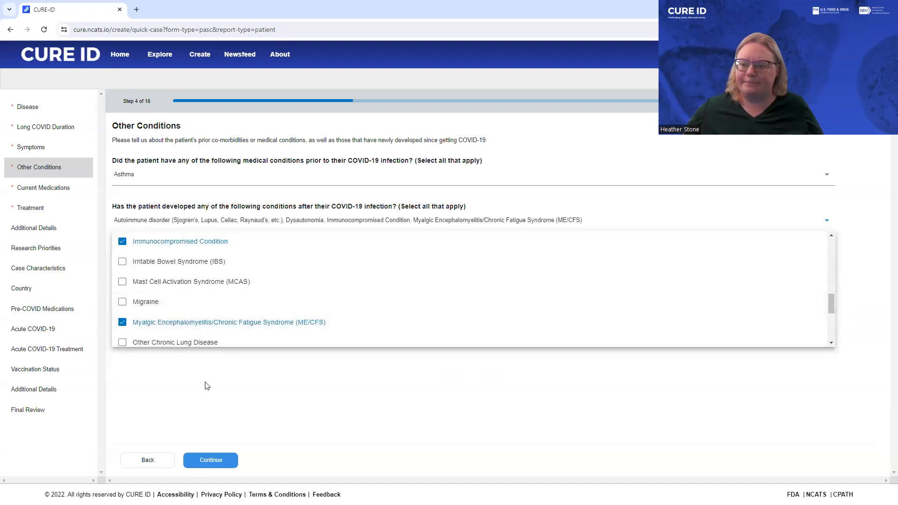
click(206, 402)
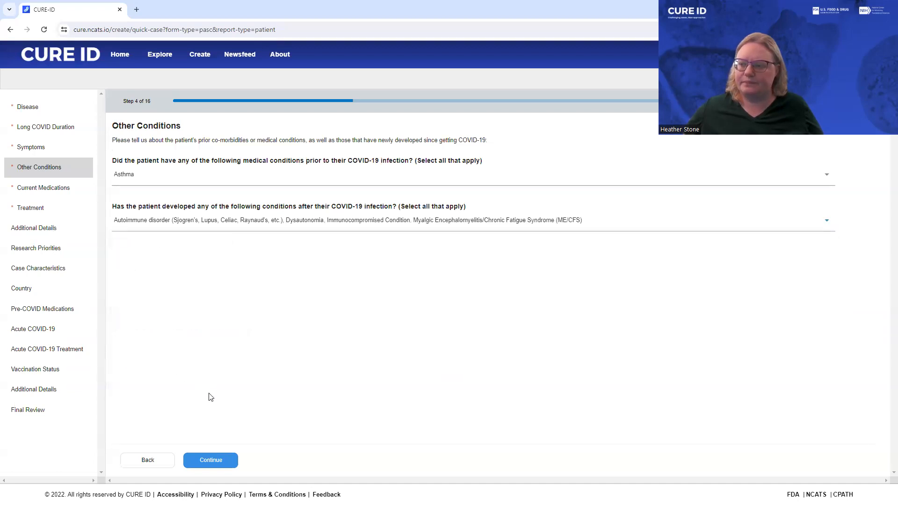
click(204, 463)
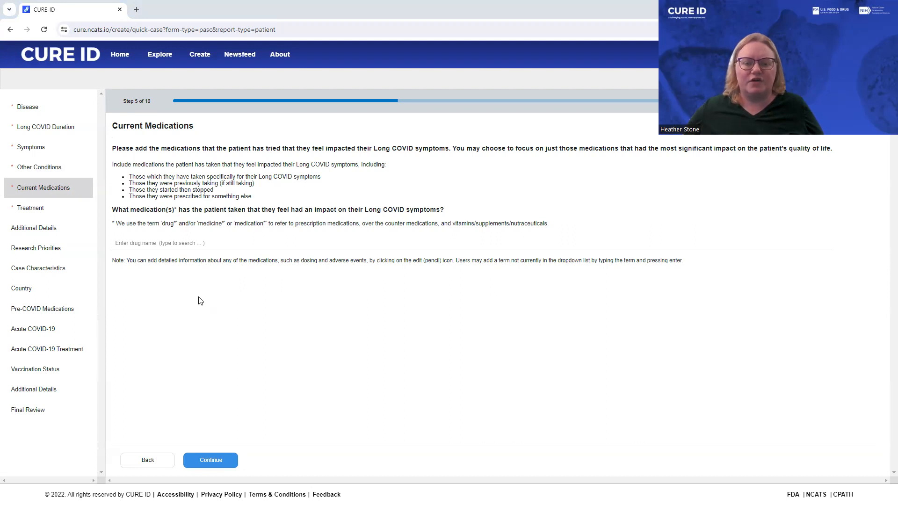
Add Low Dose Naltrexone (LDN), Famotidine and Cetirizine as medications that impacted the patient's Long COVID symptoms.
click(175, 245)
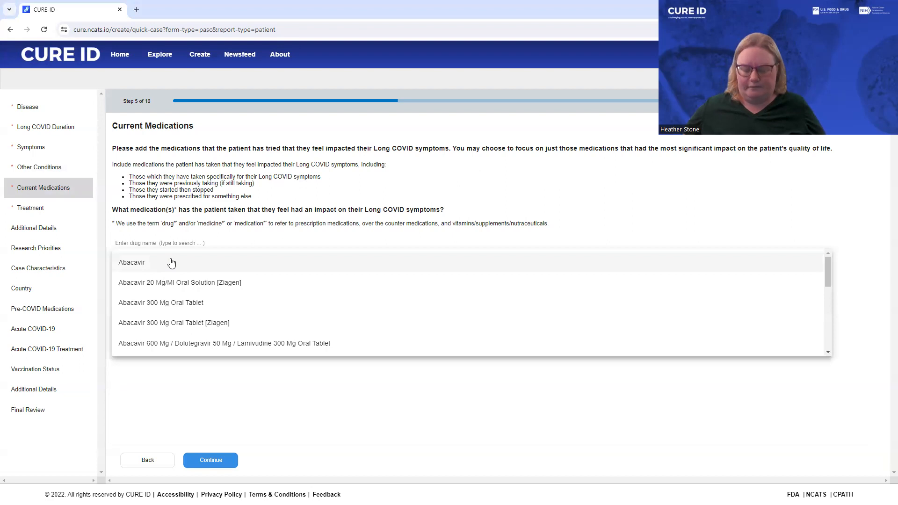
text(Nalt)
text(Low)
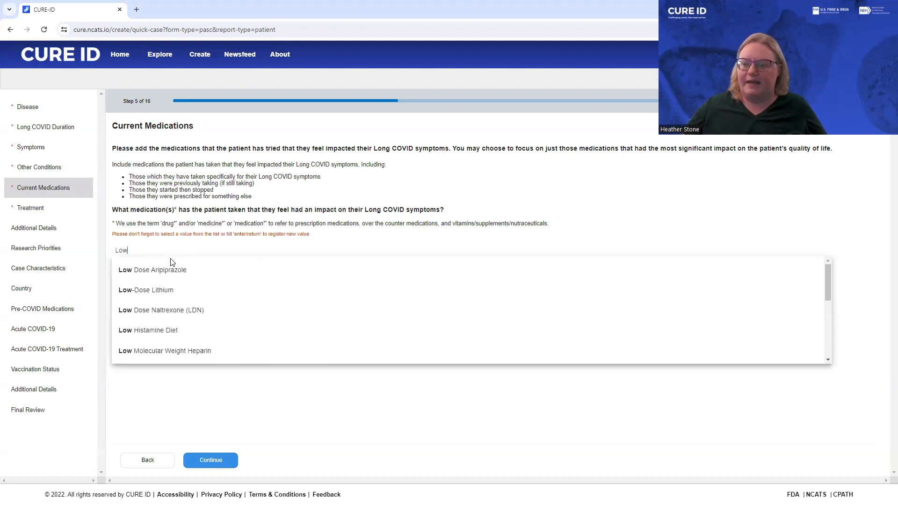
click(171, 310)
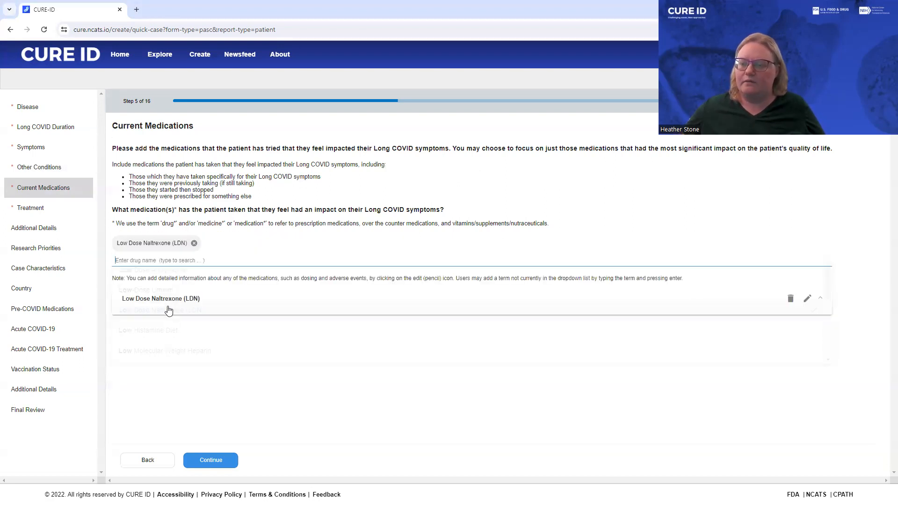
text(Fa)
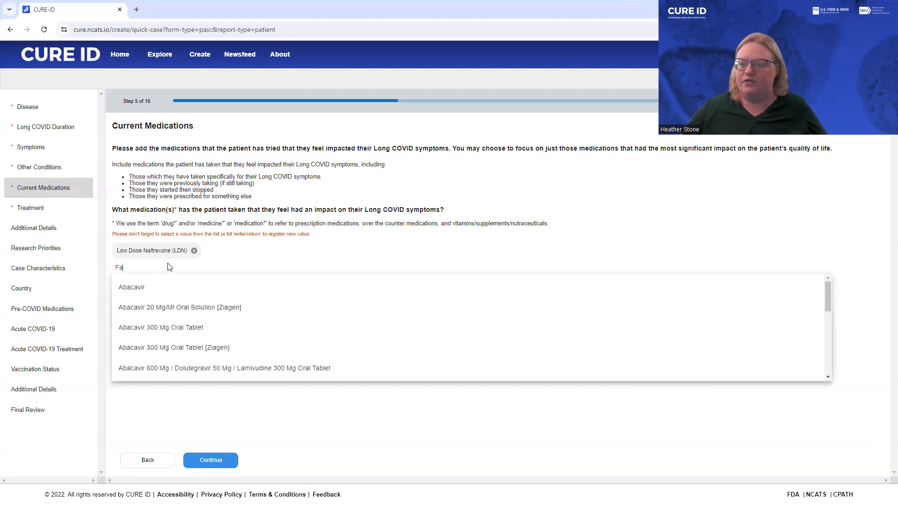
text(motid)
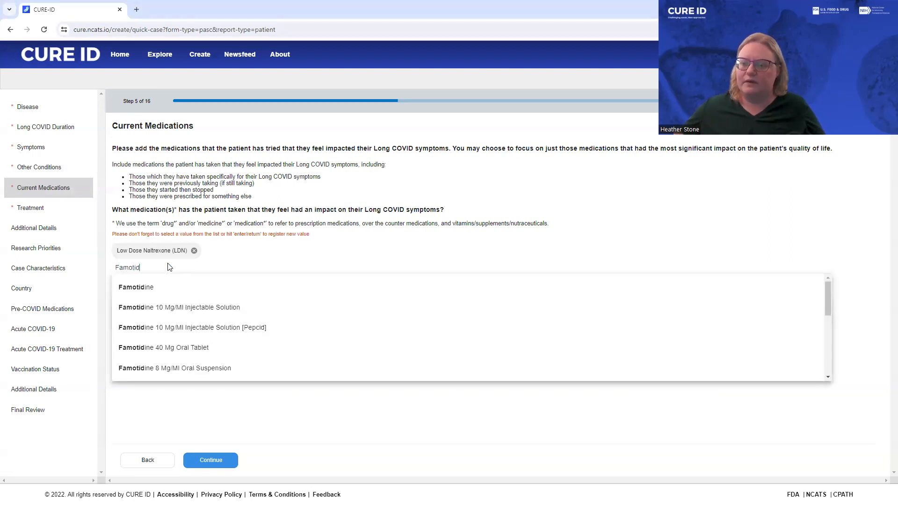
click(150, 287)
text(Cetir)
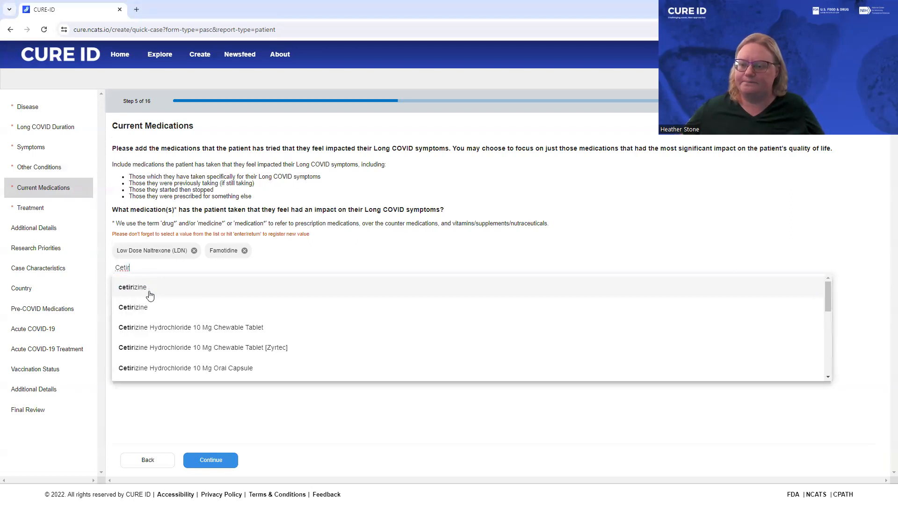
click(146, 307)
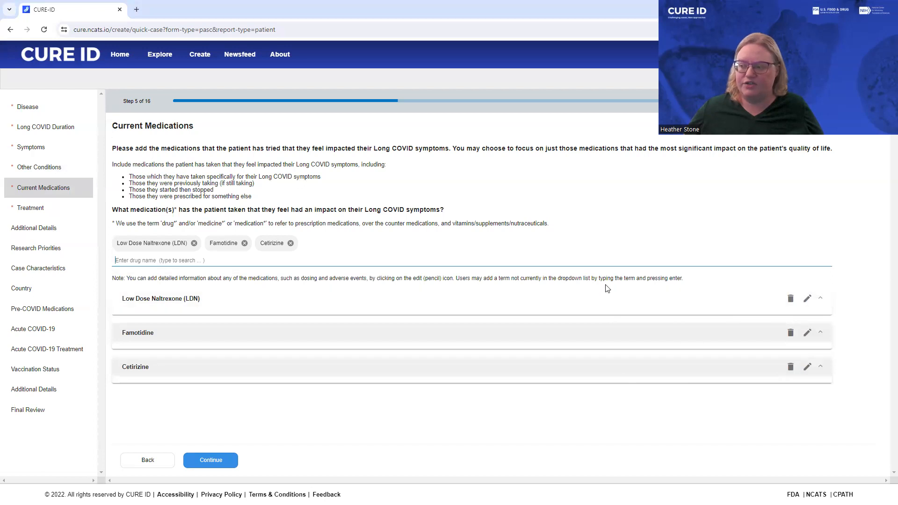
Record Blood Clot as a Low Dose Naltrexone side effect causing other serious or important medical events, leaving treatment length and dose details blank.
click(807, 299)
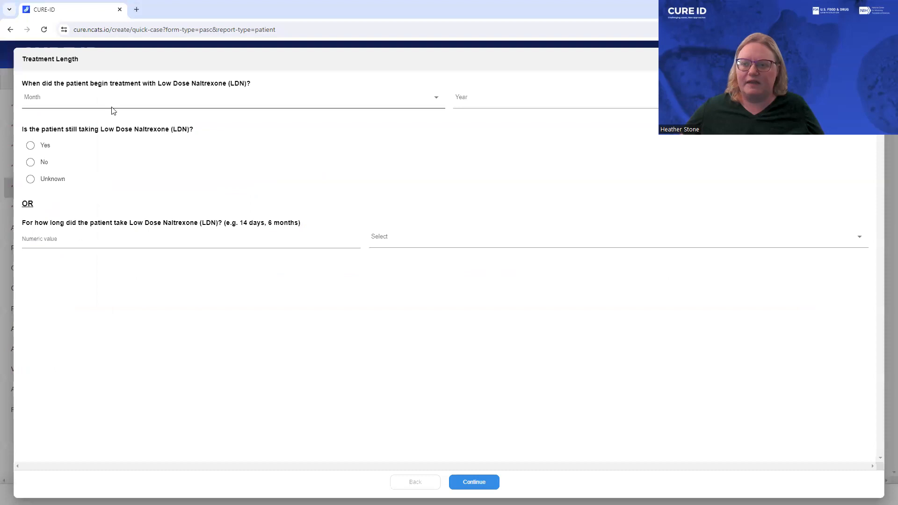
click(467, 482)
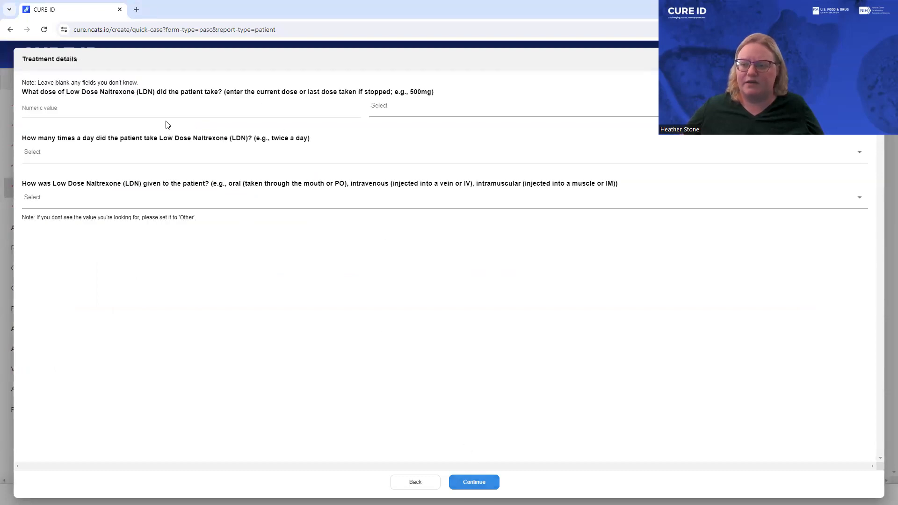
click(465, 482)
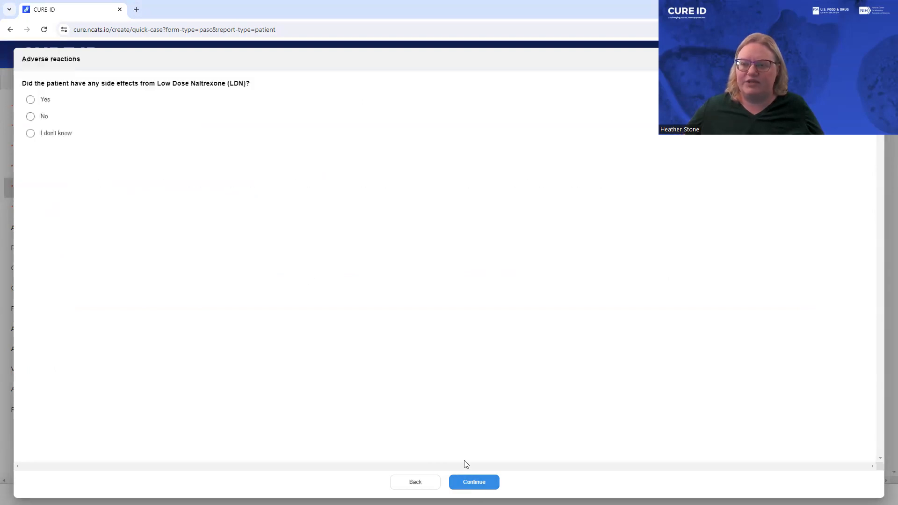
click(29, 99)
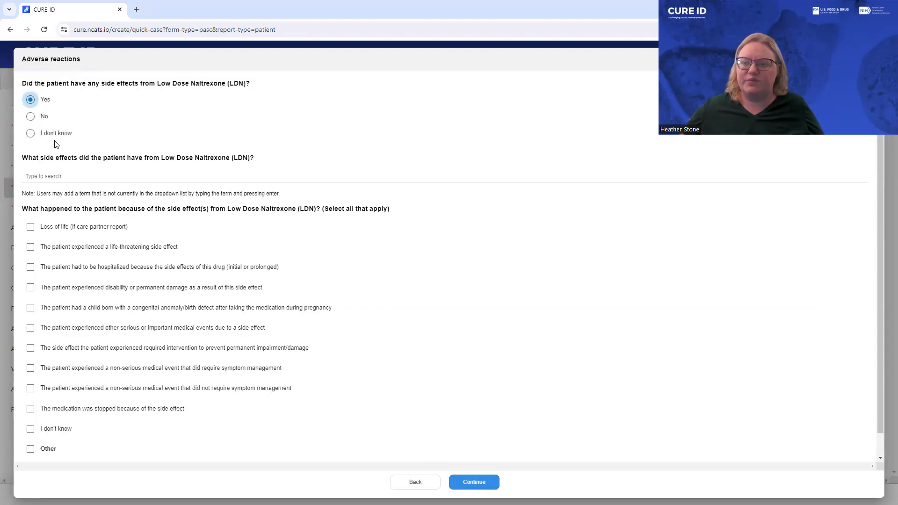
click(63, 176)
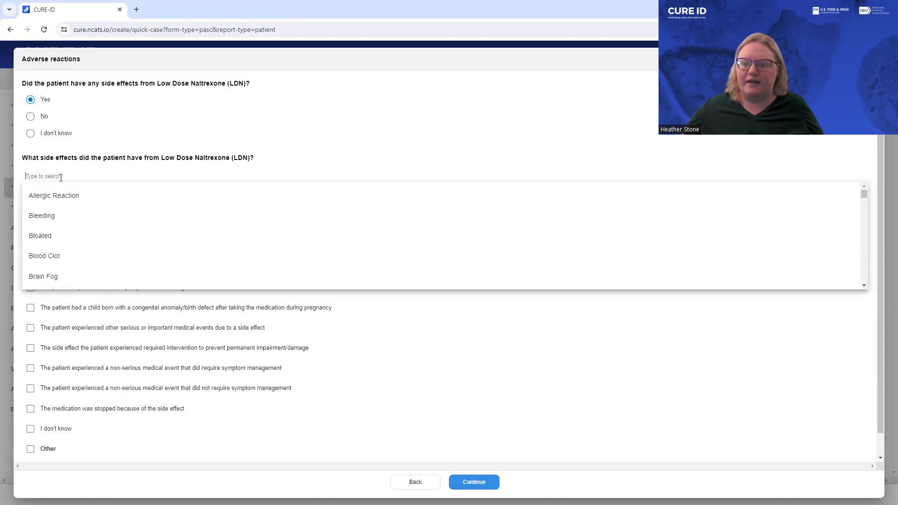
click(56, 260)
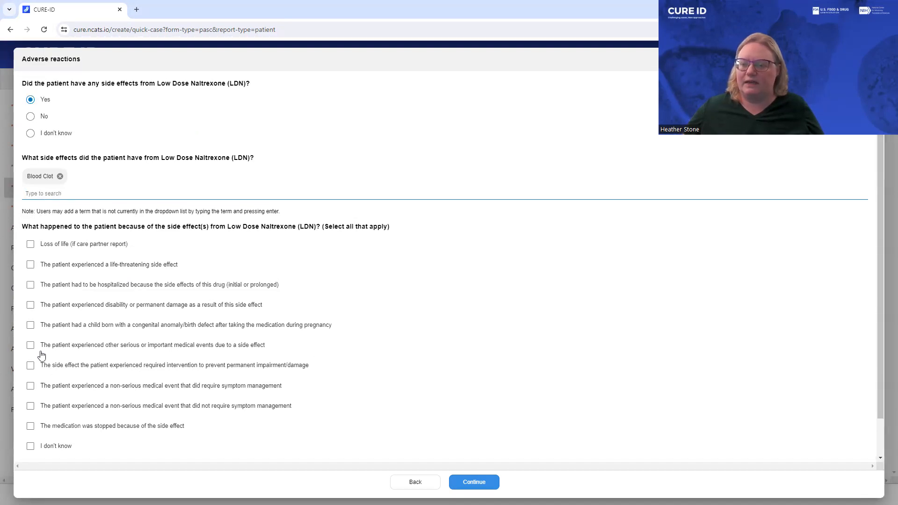
click(31, 345)
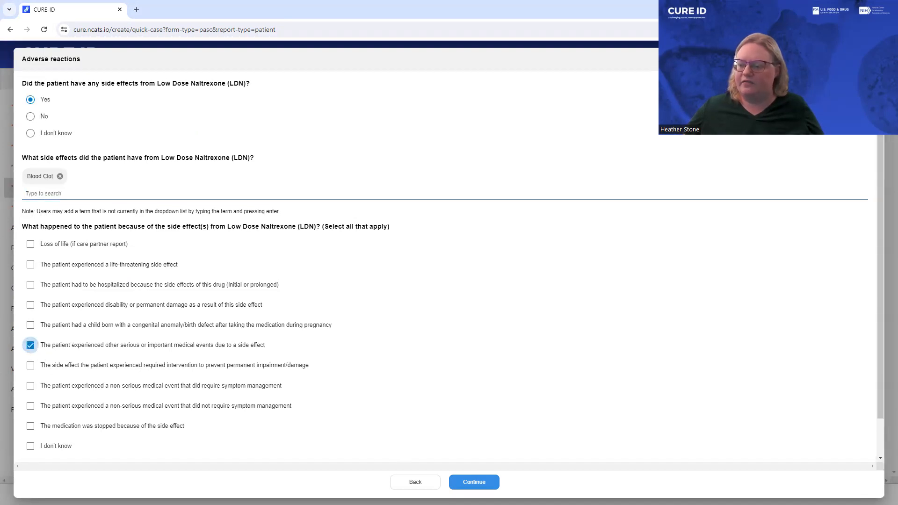
click(465, 484)
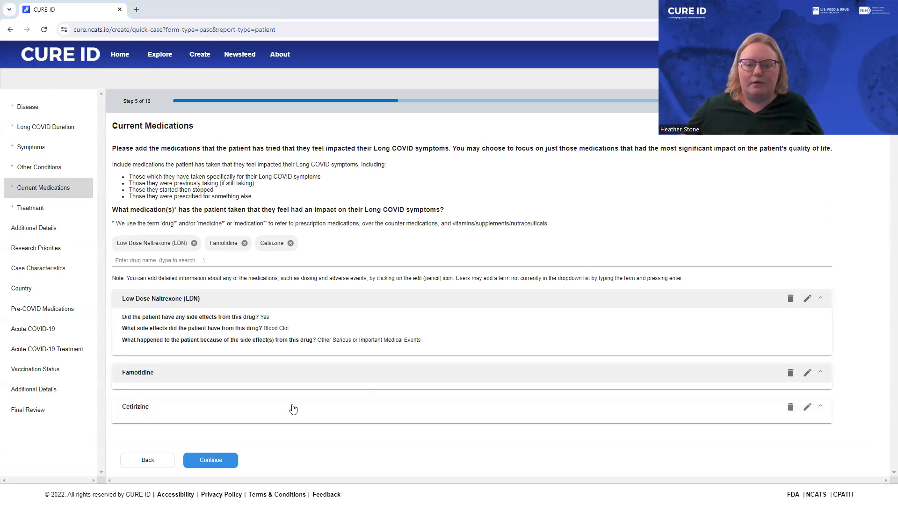
Proceed to Treatment and start an entry for Fatigue after any physical or mental exertion (PEM) with Low Dose Naltrexone (LDN) and Famotidine.
click(210, 461)
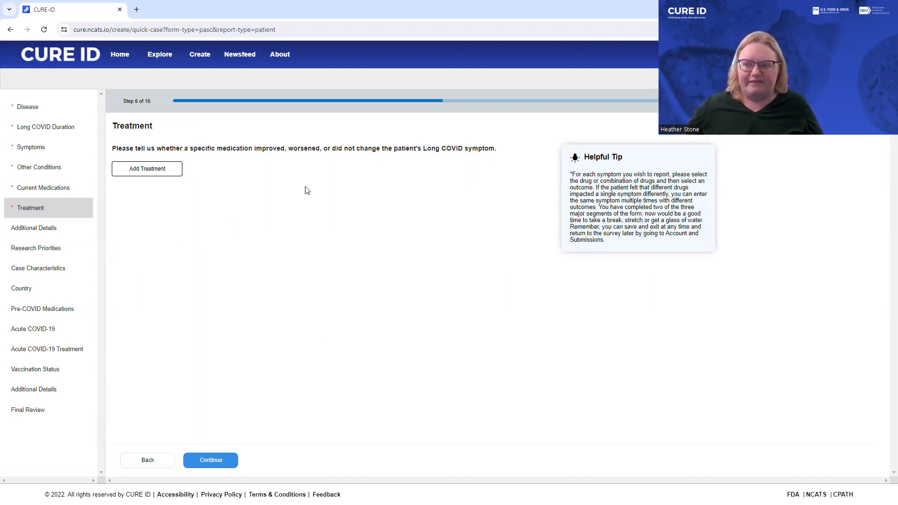
click(161, 170)
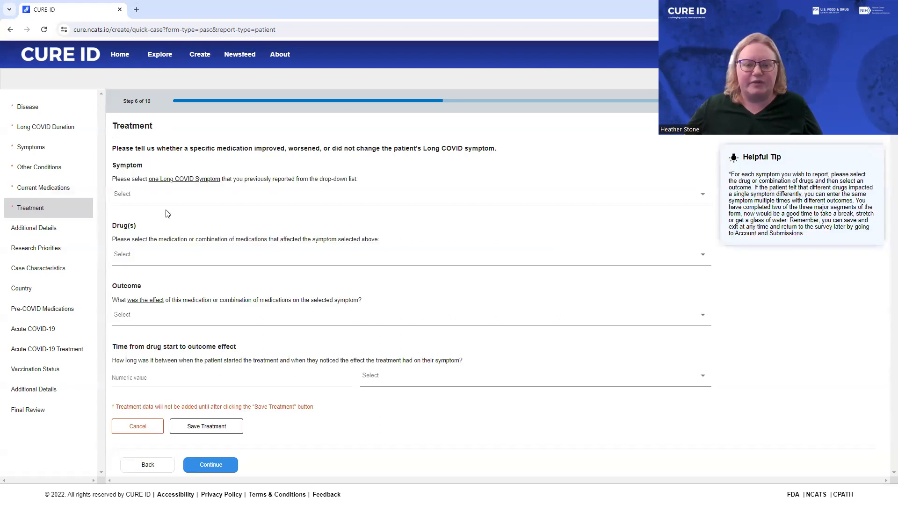
click(189, 205)
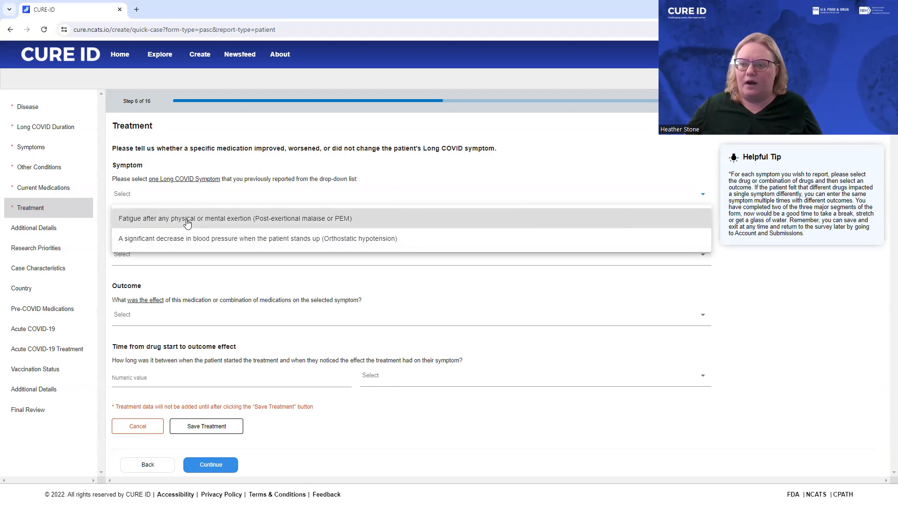
click(187, 220)
click(182, 260)
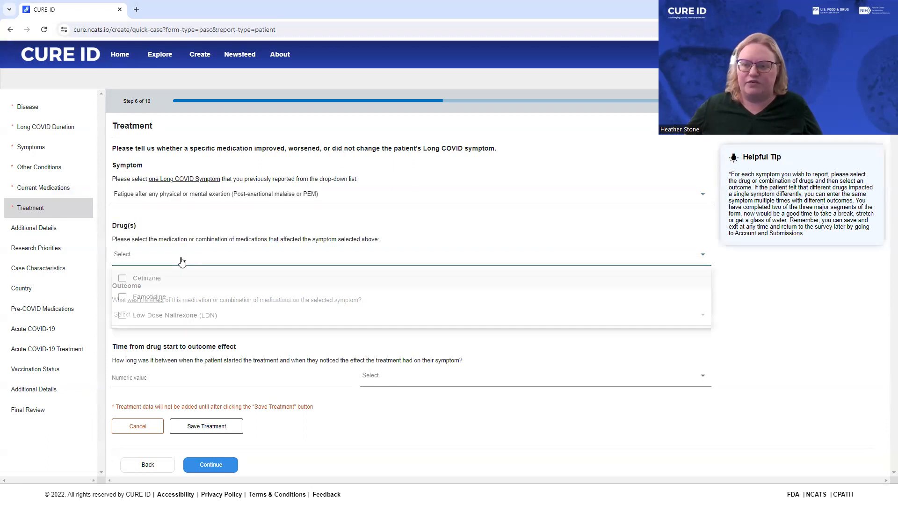
click(180, 327)
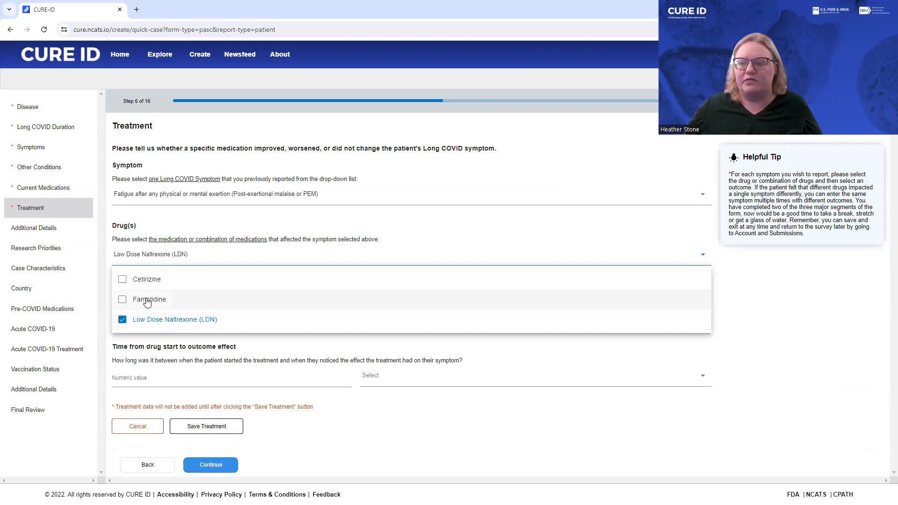
click(147, 301)
click(394, 248)
Set the fatigue treatment's outcome to symptom moderately improved and save the treatment, leaving the time to effect blank.
click(169, 315)
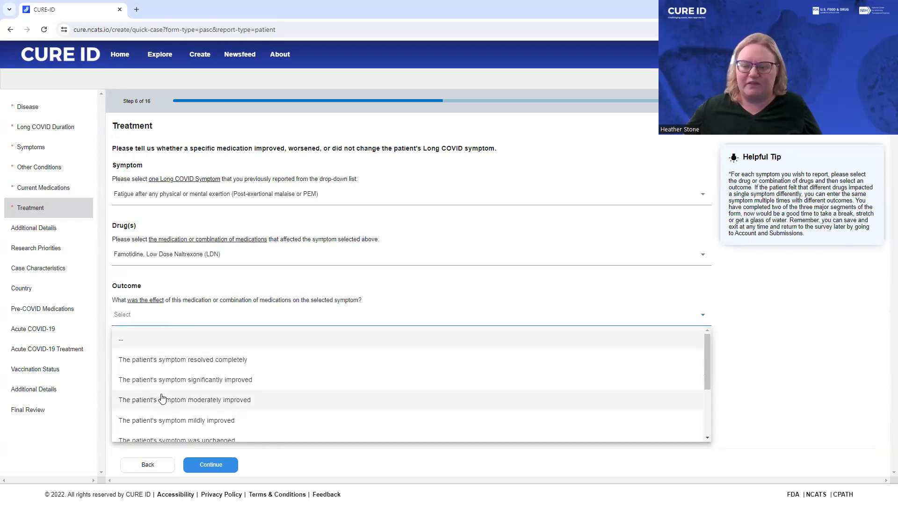
click(162, 399)
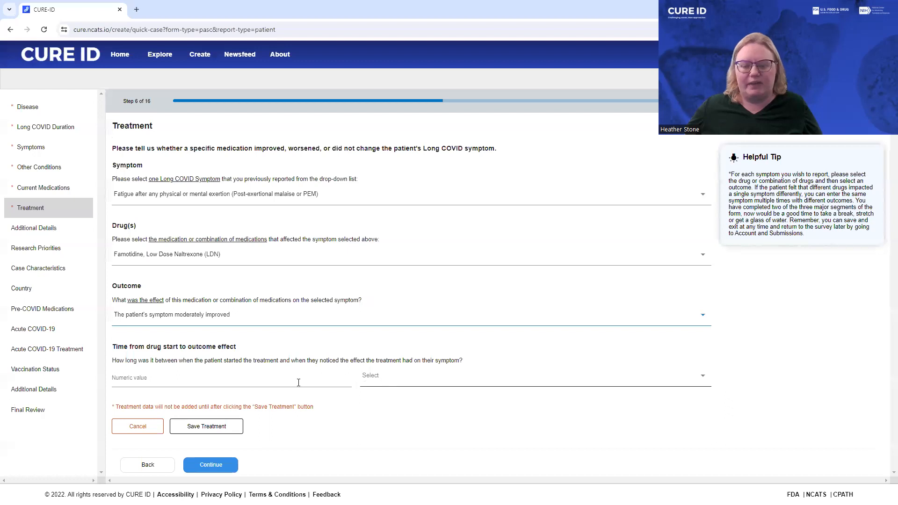
click(210, 433)
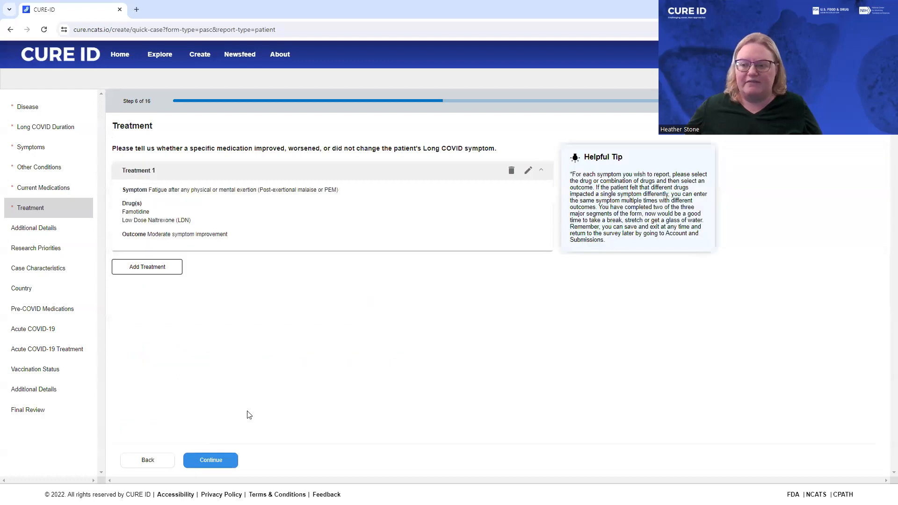
Add a second treatment for a significant decrease in blood pressure when standing up (Orthostatic hypotension), with Cetirizine as the drug.
click(154, 268)
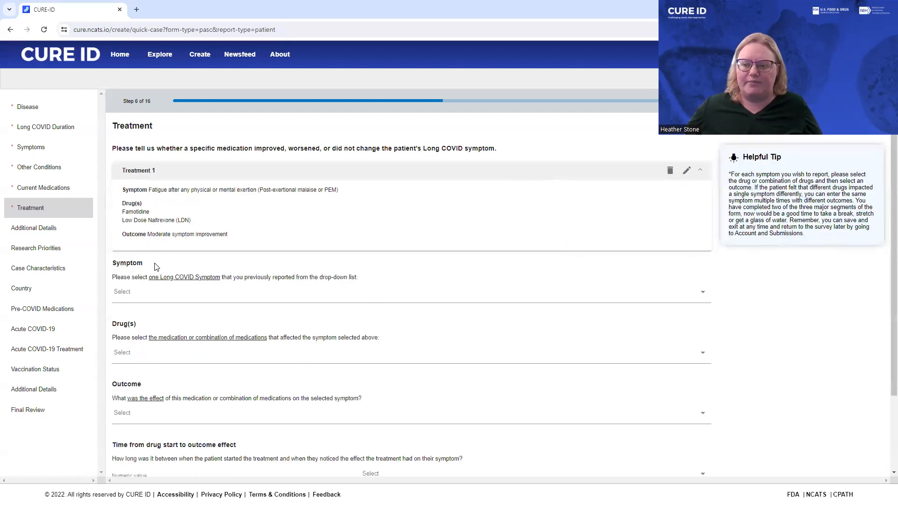
click(239, 295)
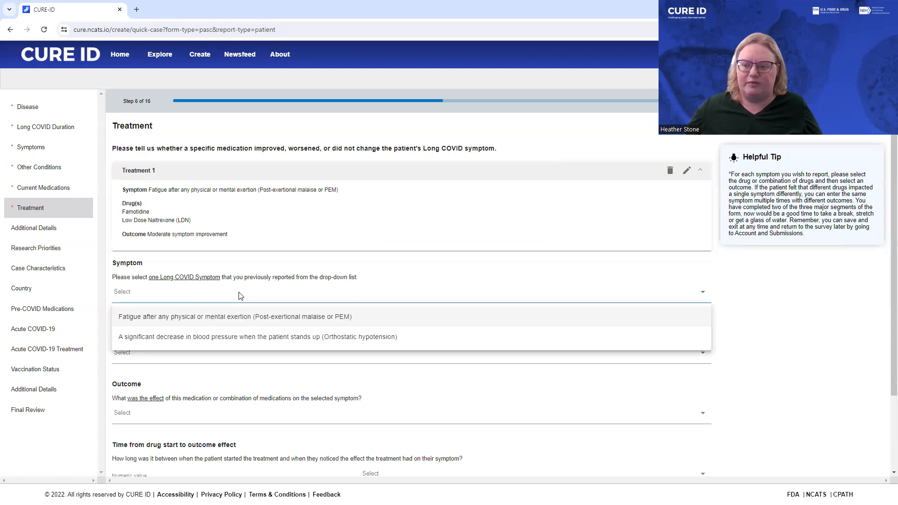
click(206, 337)
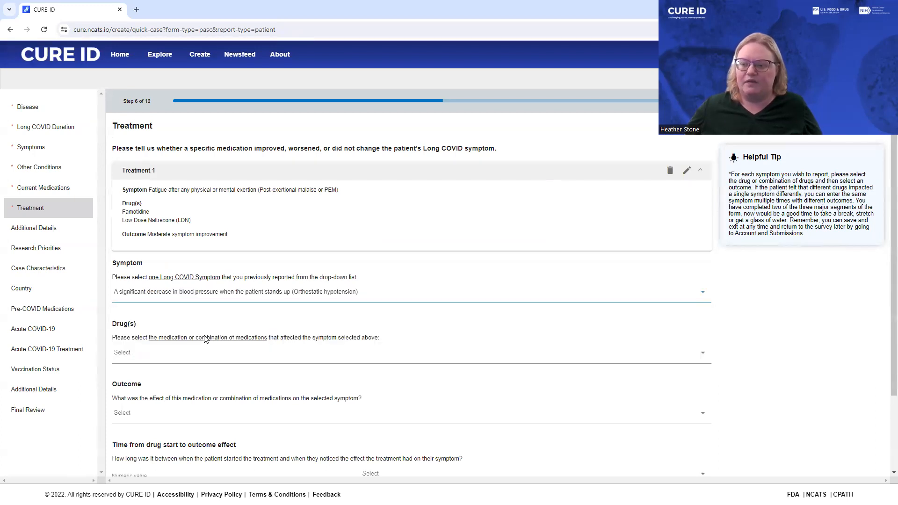
click(197, 359)
click(168, 381)
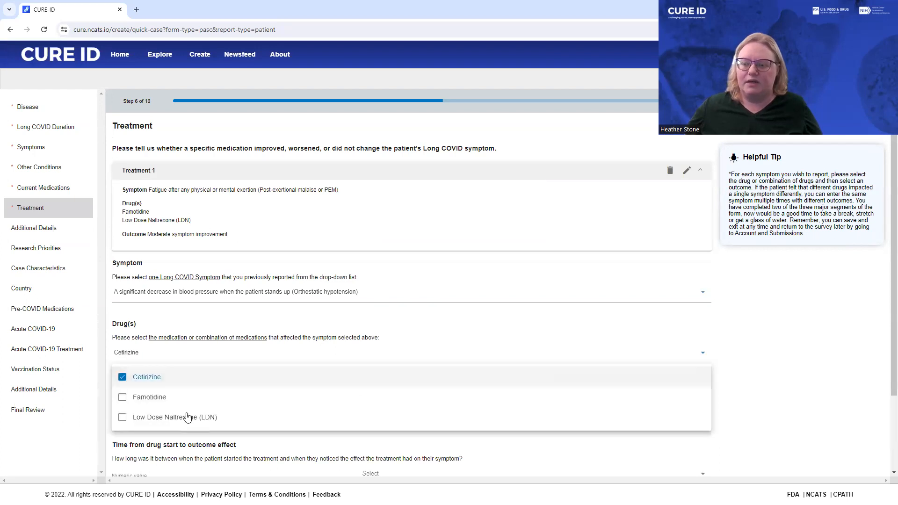
click(480, 347)
Set the outcome of Cetirizine on orthostatic hypotension to "The patient's symptom got mildly worse".
click(122, 421)
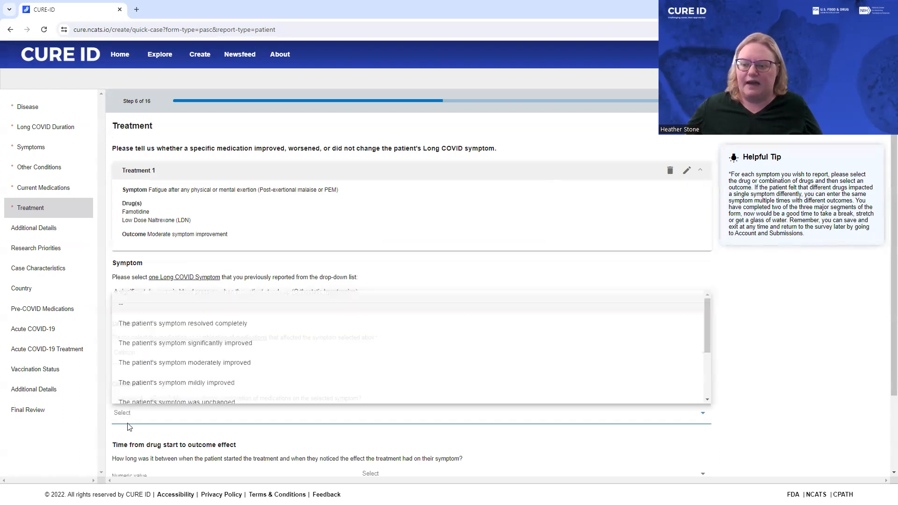
scroll(193, 389, down, 2)
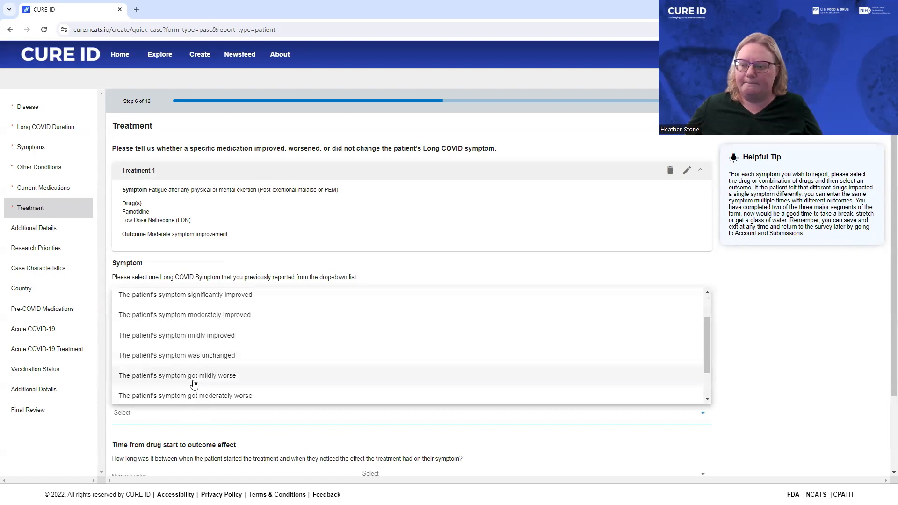
click(194, 383)
Set the time from drug start to outcome effect to 4 Day(s) and save the Cetirizine treatment.
scroll(393, 403, down, 2)
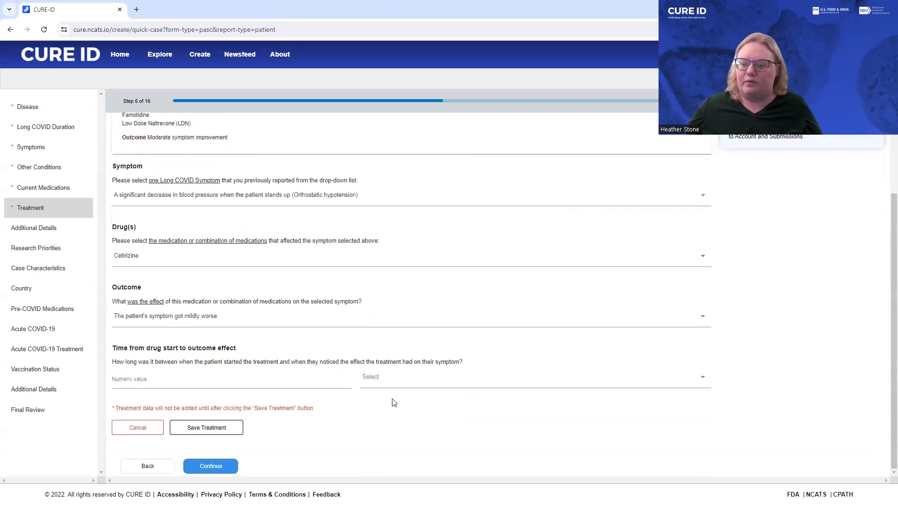
click(224, 386)
text(4)
click(392, 381)
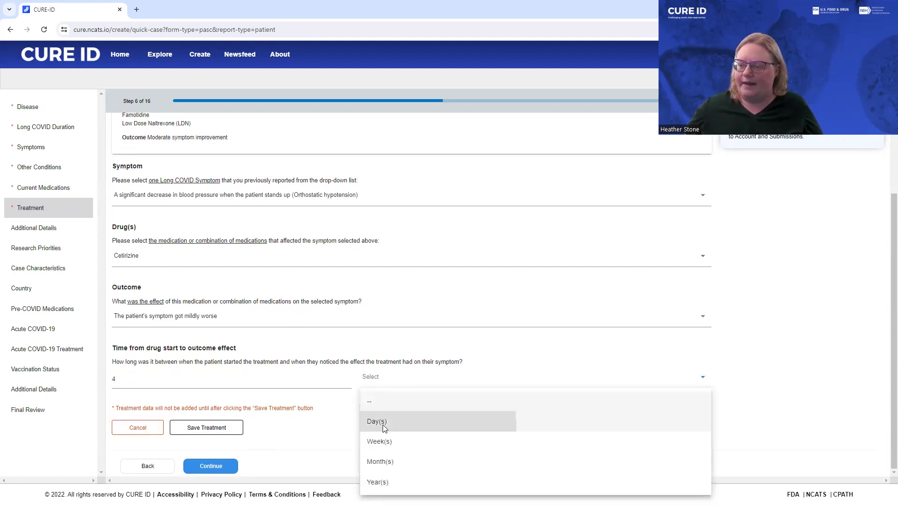
click(383, 426)
click(208, 429)
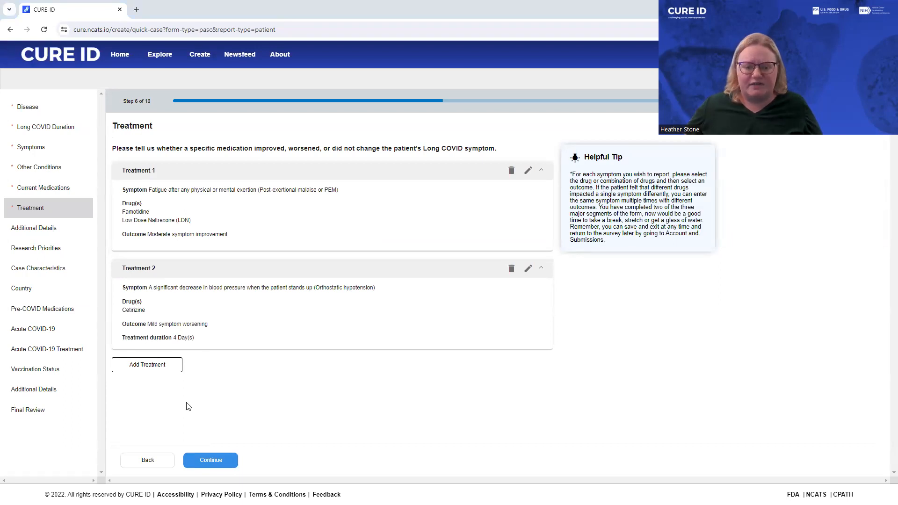
click(201, 461)
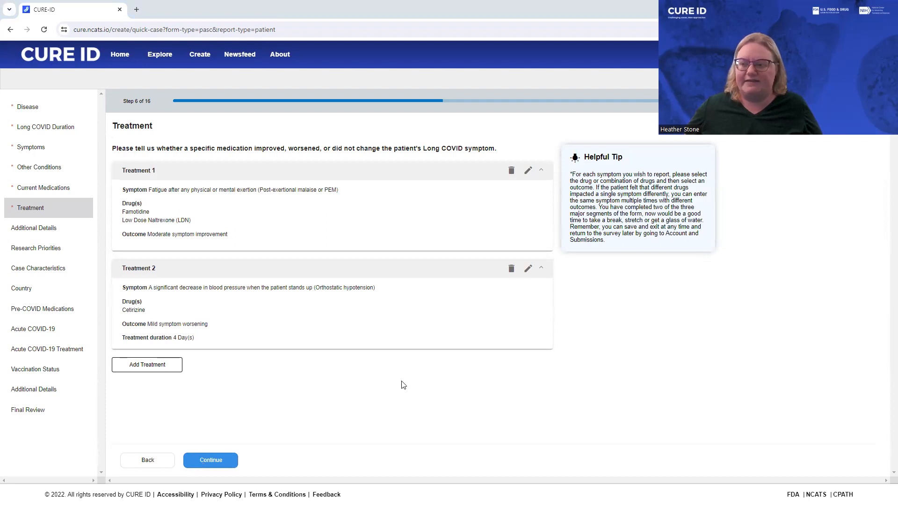